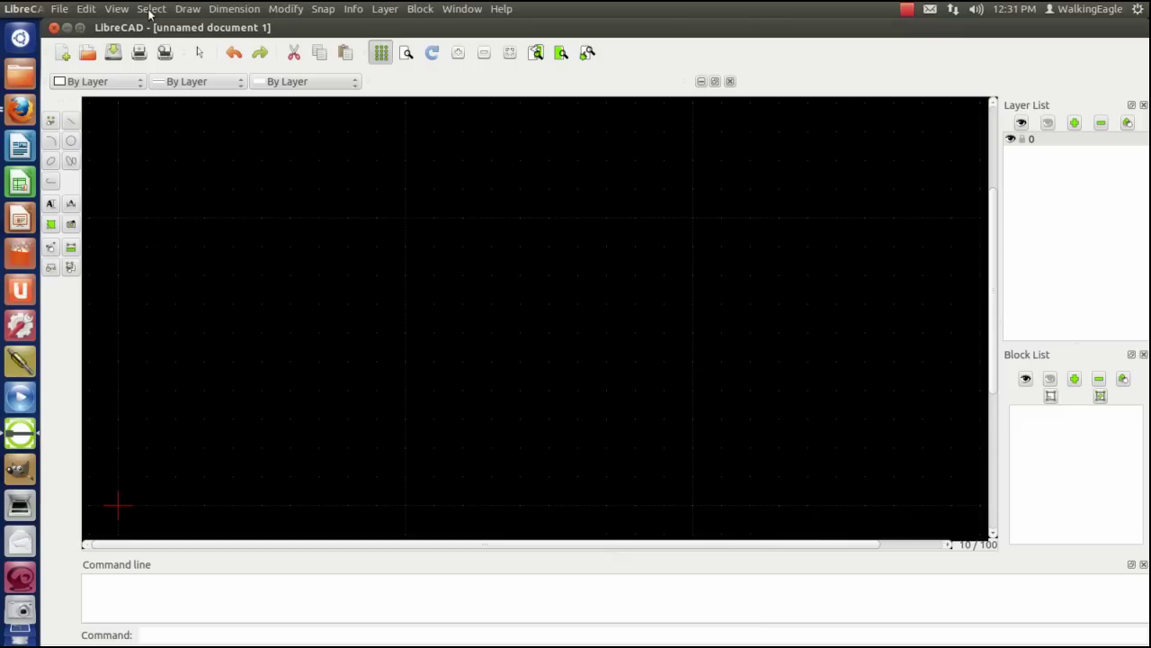
Browse the File and Edit menus, then close them without choosing anything
{"action": "left_click", "coordinate": [59, 10]}
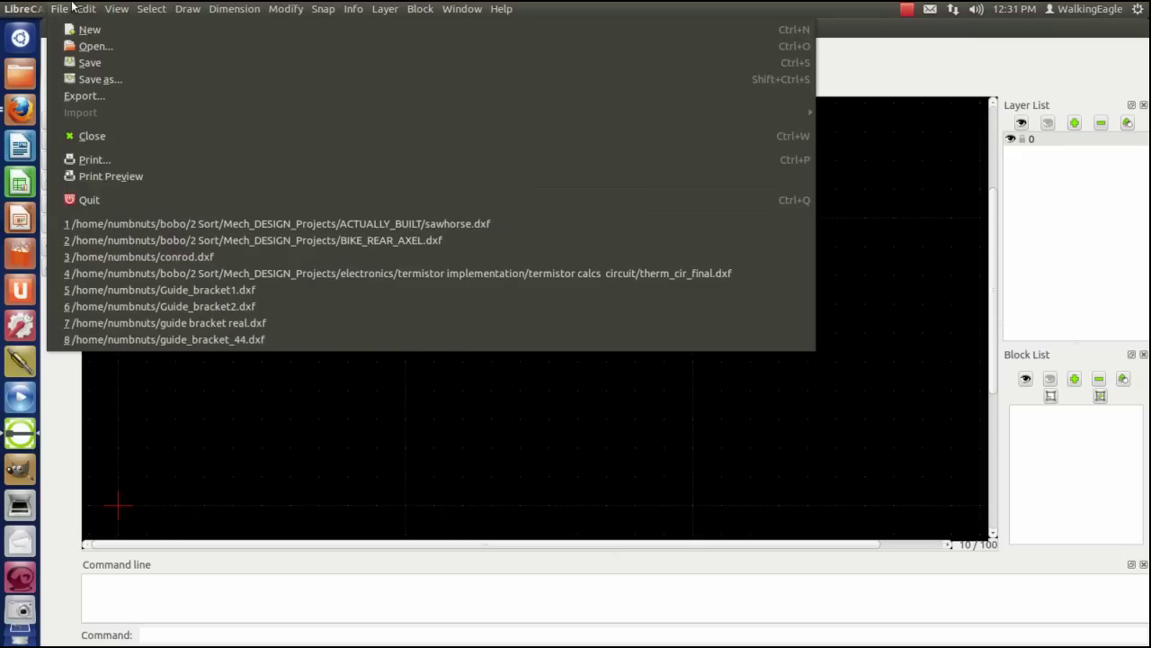
{"action": "mouse_move", "coordinate": [80, 11]}
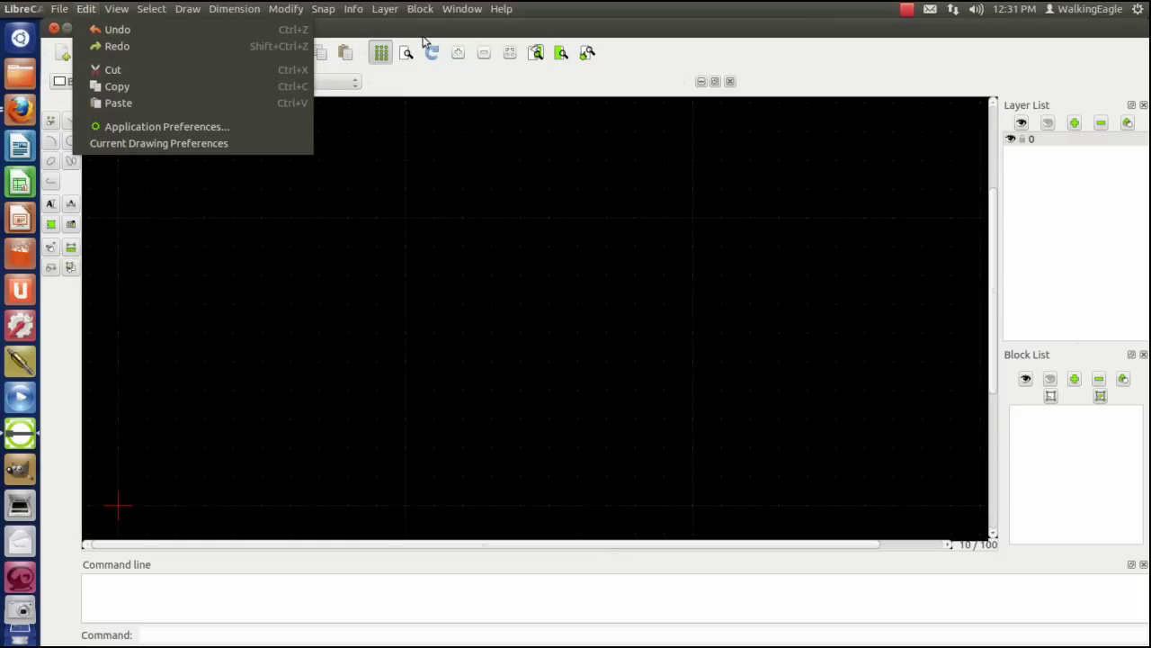
{"action": "key", "text": "Right"}
{"action": "key", "text": "Right"}
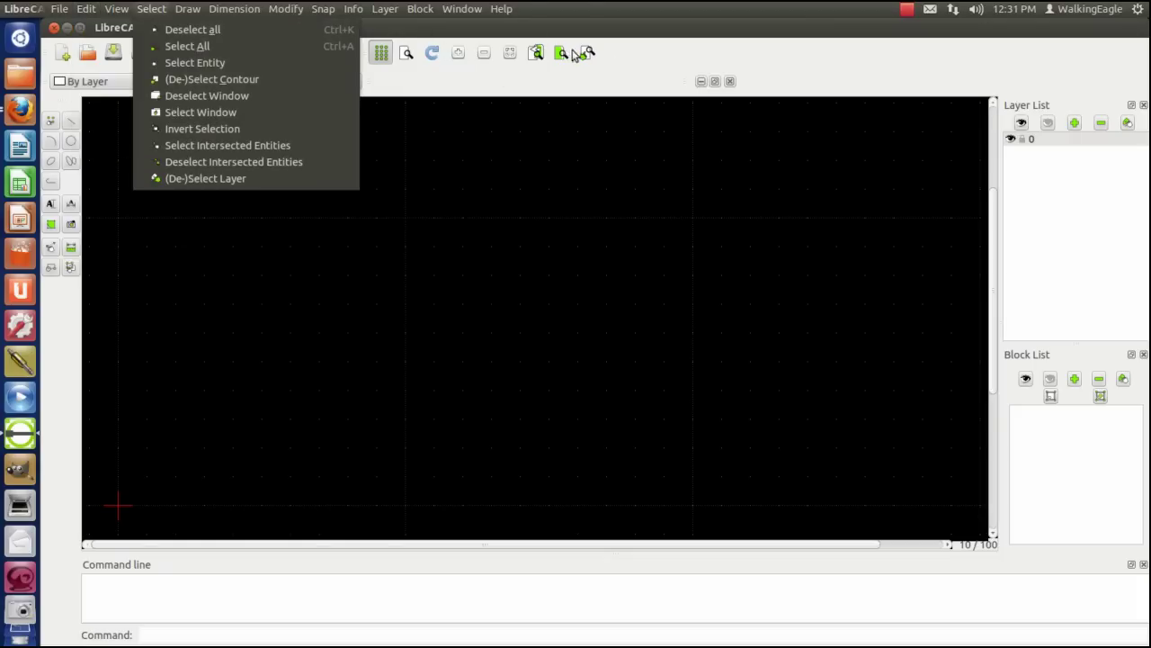
{"action": "left_click", "coordinate": [85, 10]}
{"action": "left_click", "coordinate": [82, 11]}
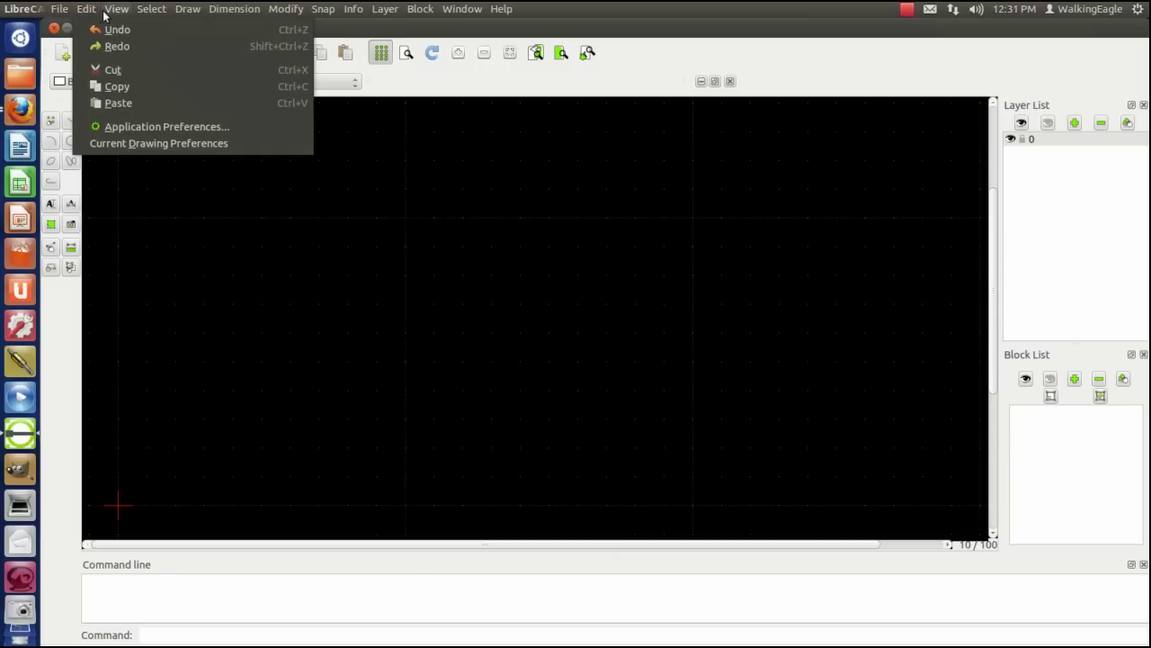
{"action": "mouse_move", "coordinate": [115, 16]}
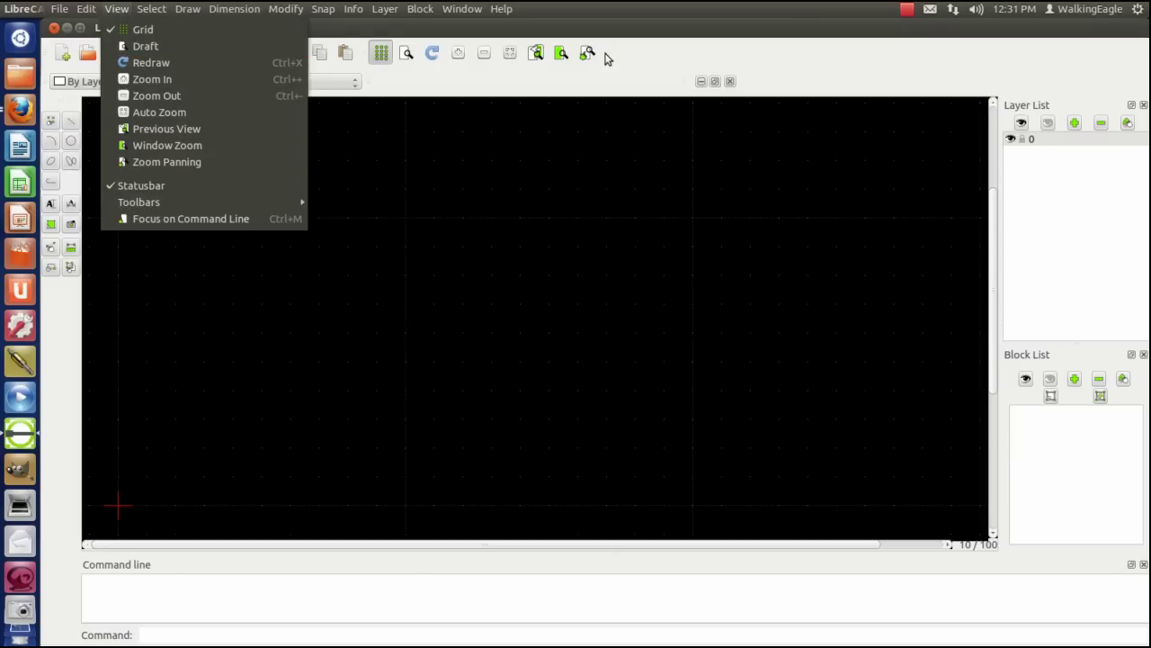
{"action": "mouse_move", "coordinate": [153, 15]}
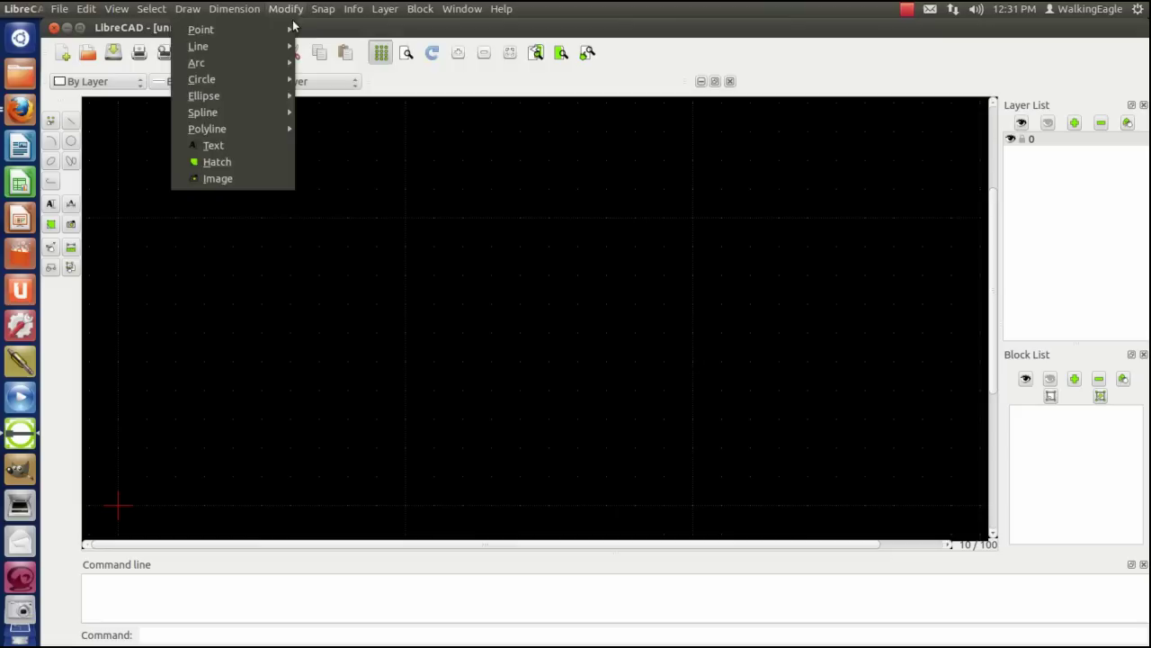
{"action": "mouse_move", "coordinate": [352, 9]}
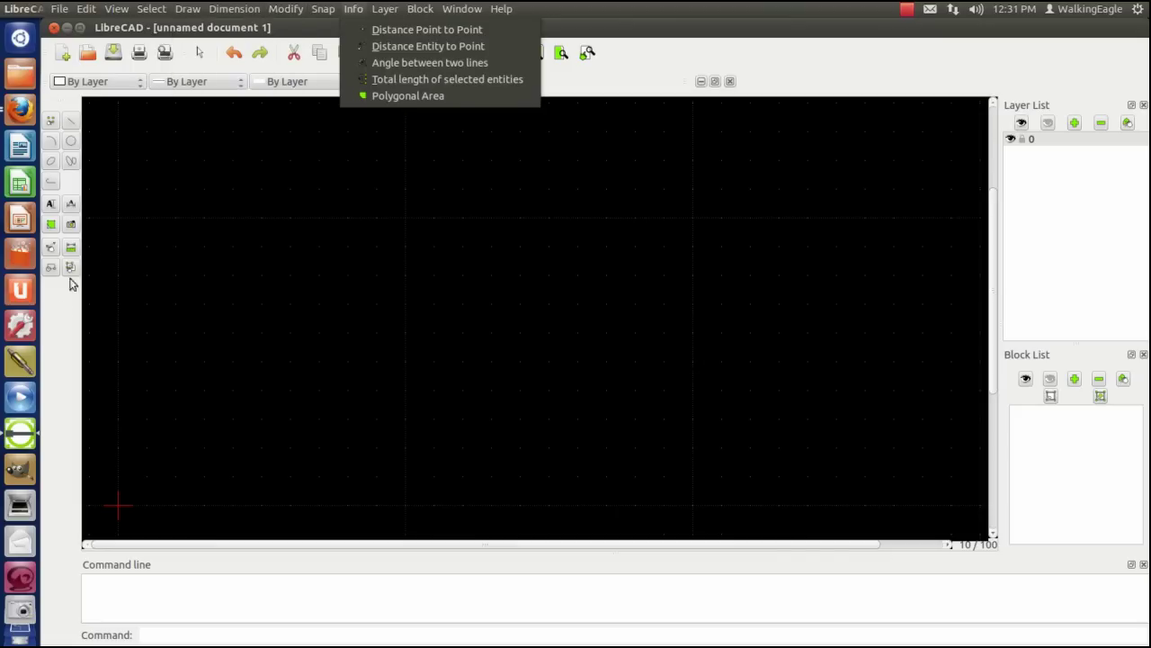
{"action": "left_click", "coordinate": [84, 9]}
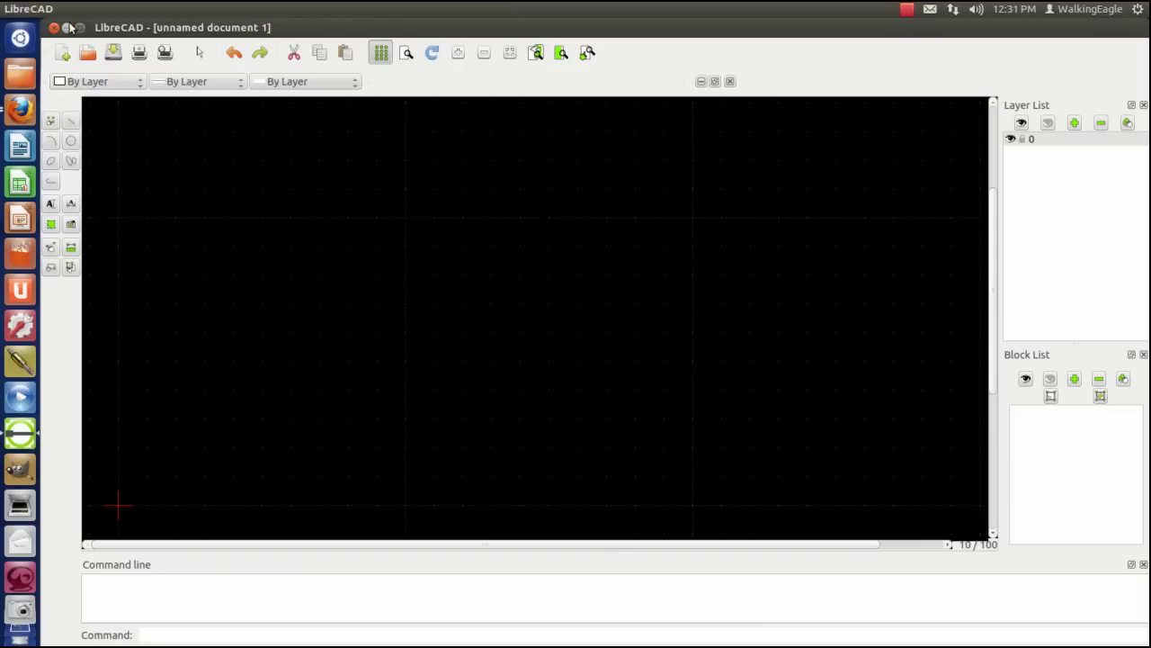
In Current Drawing Preferences, set the paper format to Letter (215.9 × 279.4)
{"action": "left_click", "coordinate": [84, 10]}
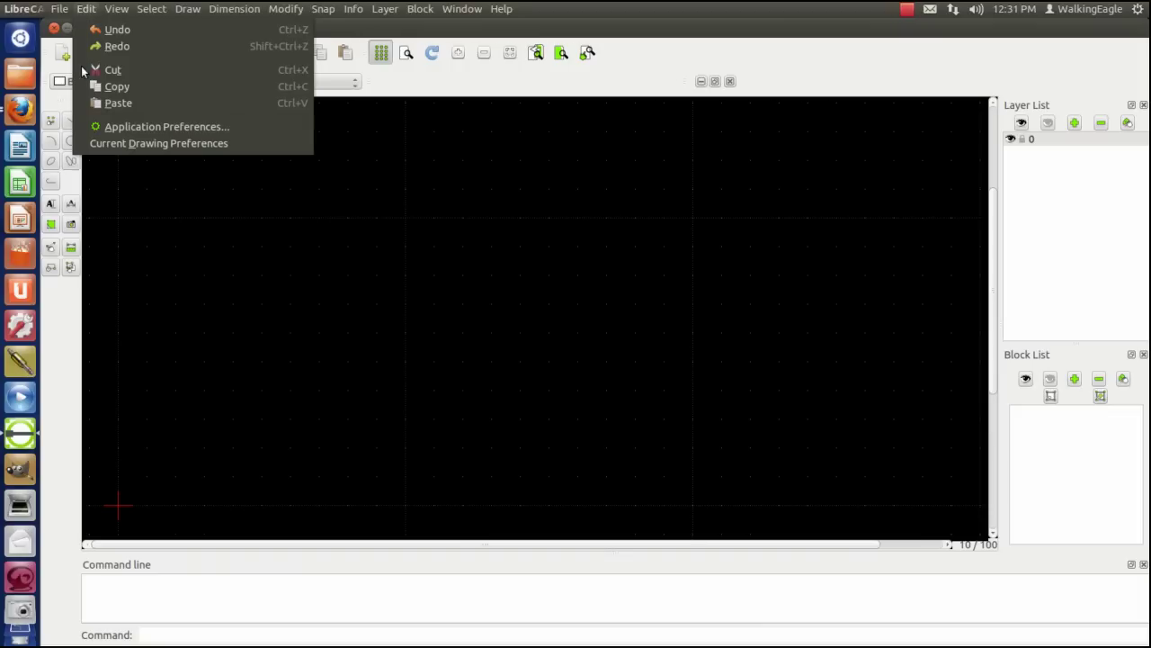
{"action": "left_click", "coordinate": [165, 144]}
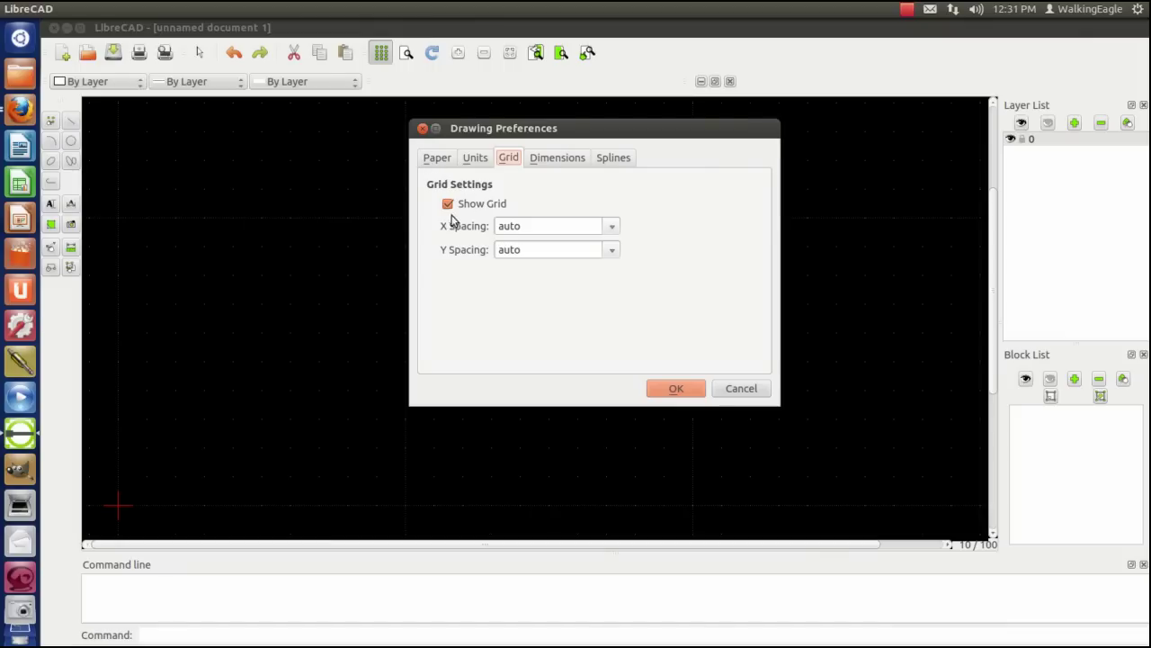
{"action": "left_click", "coordinate": [436, 159]}
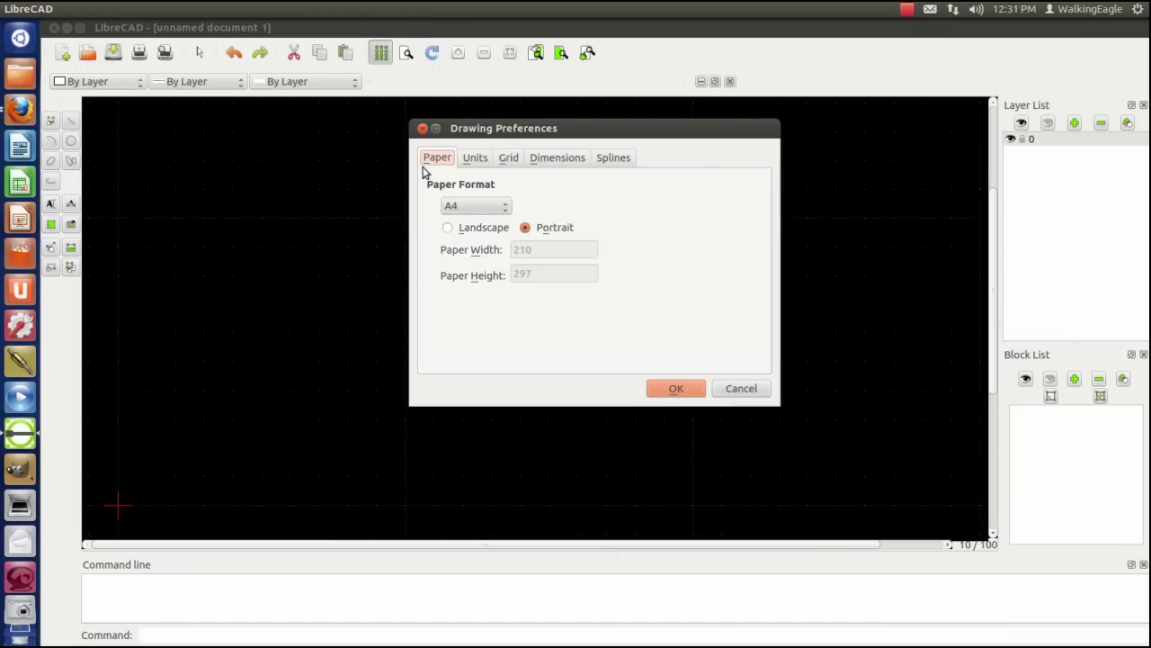
{"action": "left_click", "coordinate": [506, 207]}
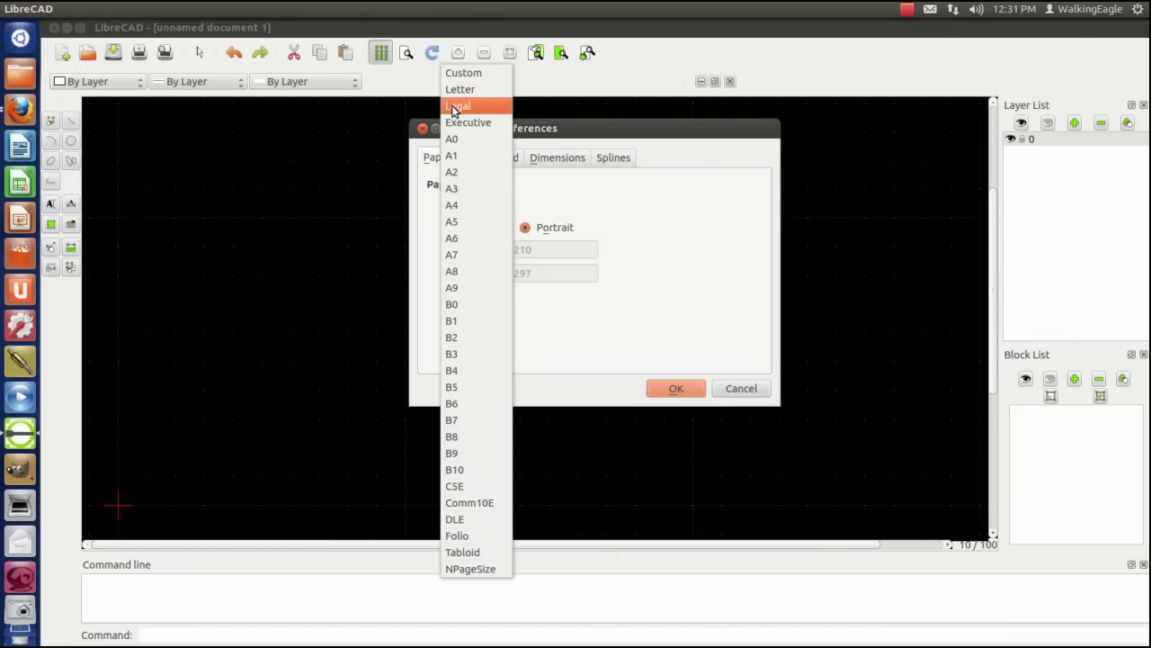
{"action": "left_click", "coordinate": [460, 106]}
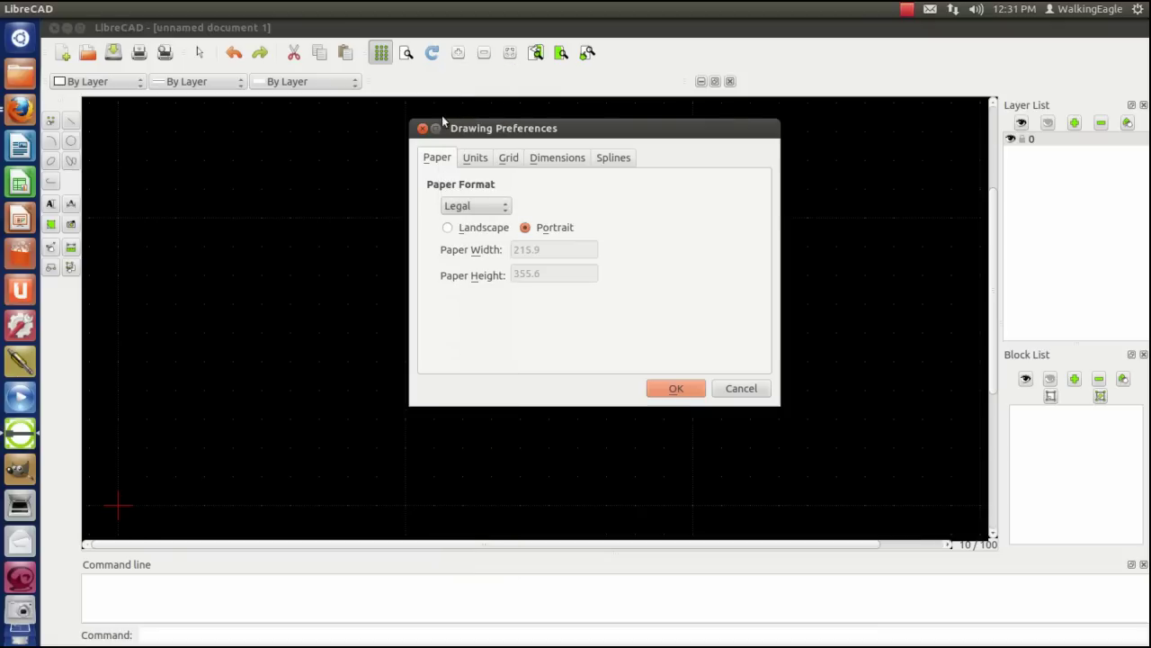
{"action": "left_click", "coordinate": [504, 206]}
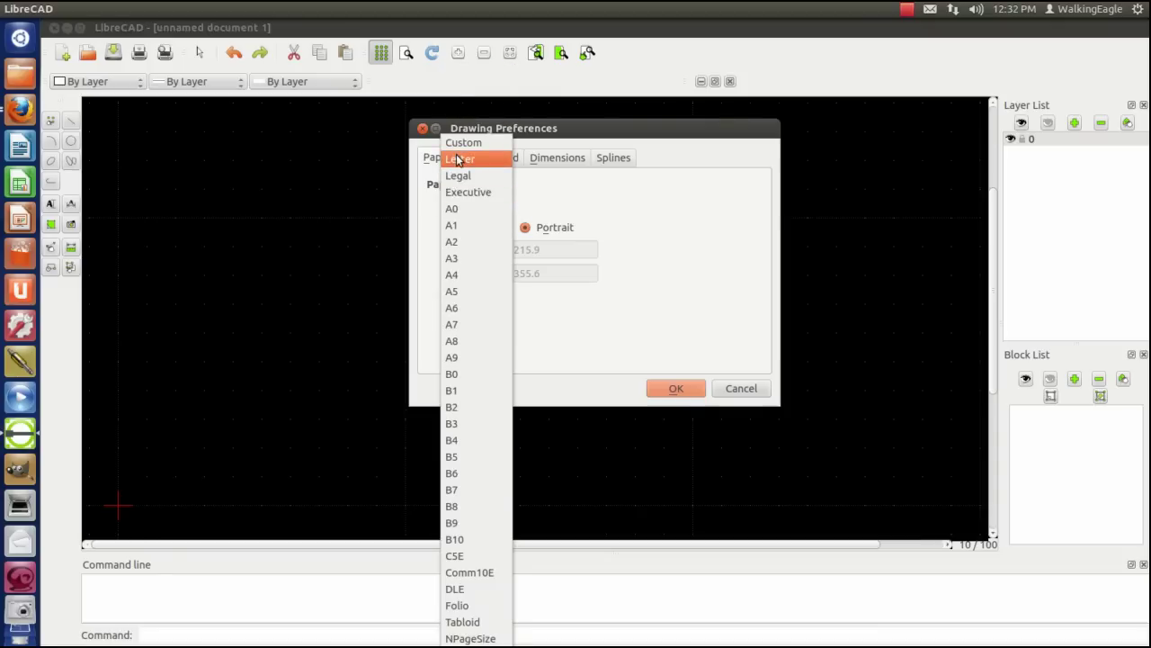
{"action": "left_click", "coordinate": [459, 160]}
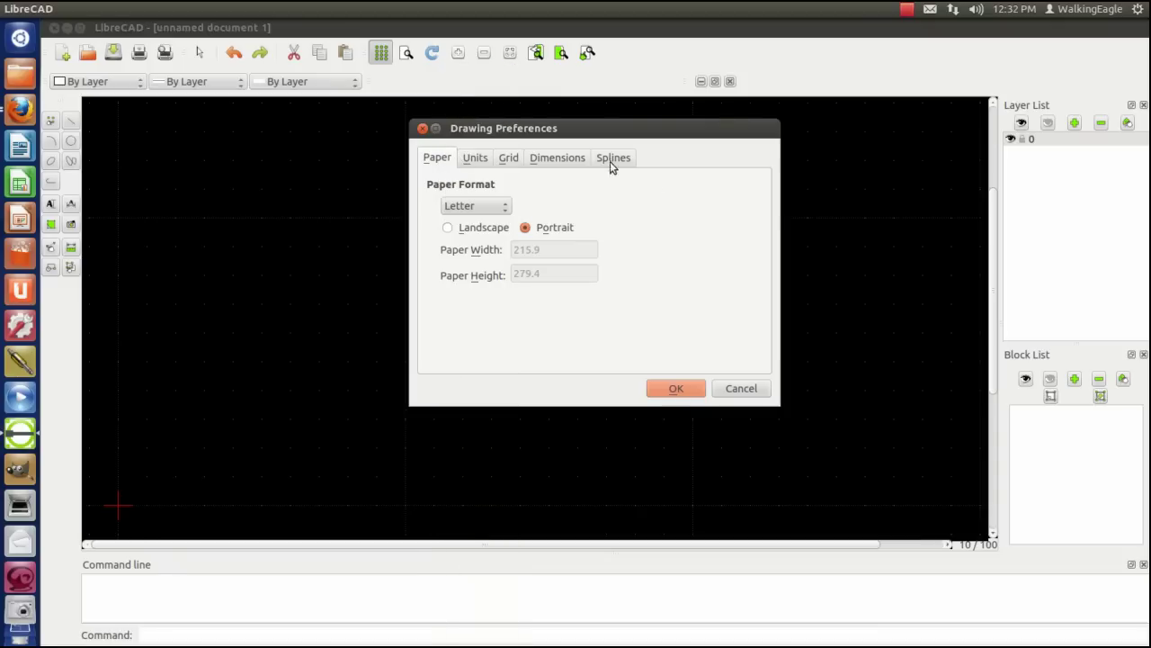
{"action": "left_click", "coordinate": [476, 162]}
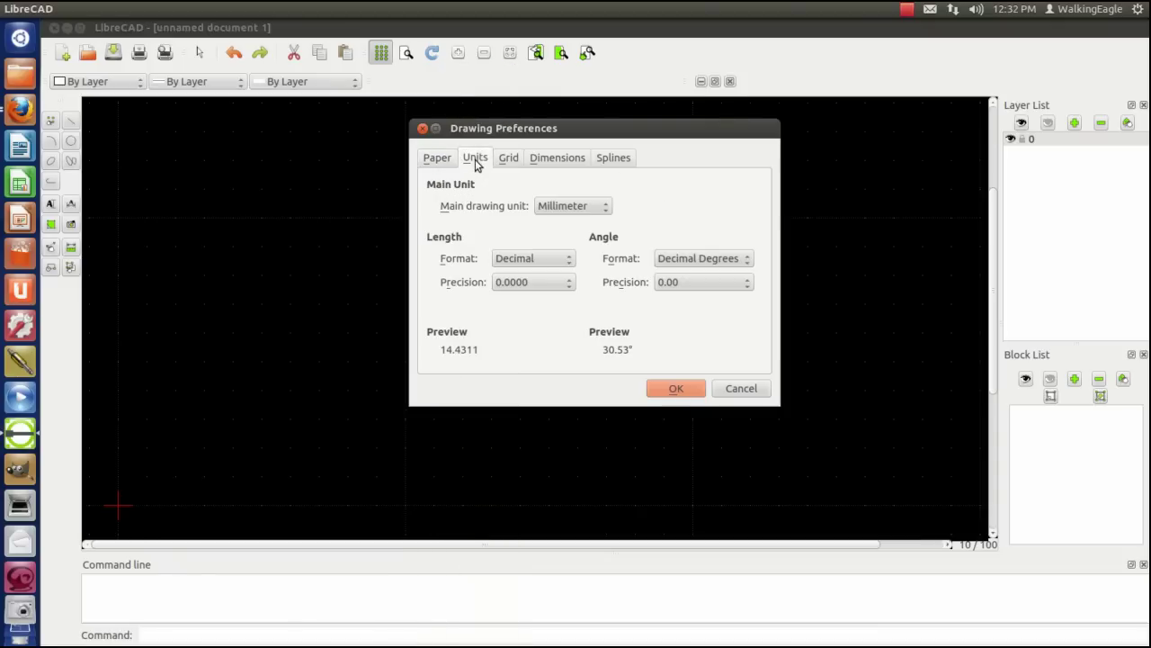
Keep Inch as the main drawing unit and set length precision to 0.00
{"action": "left_click", "coordinate": [606, 209]}
{"action": "key", "text": "Escape"}
{"action": "left_click", "coordinate": [599, 209]}
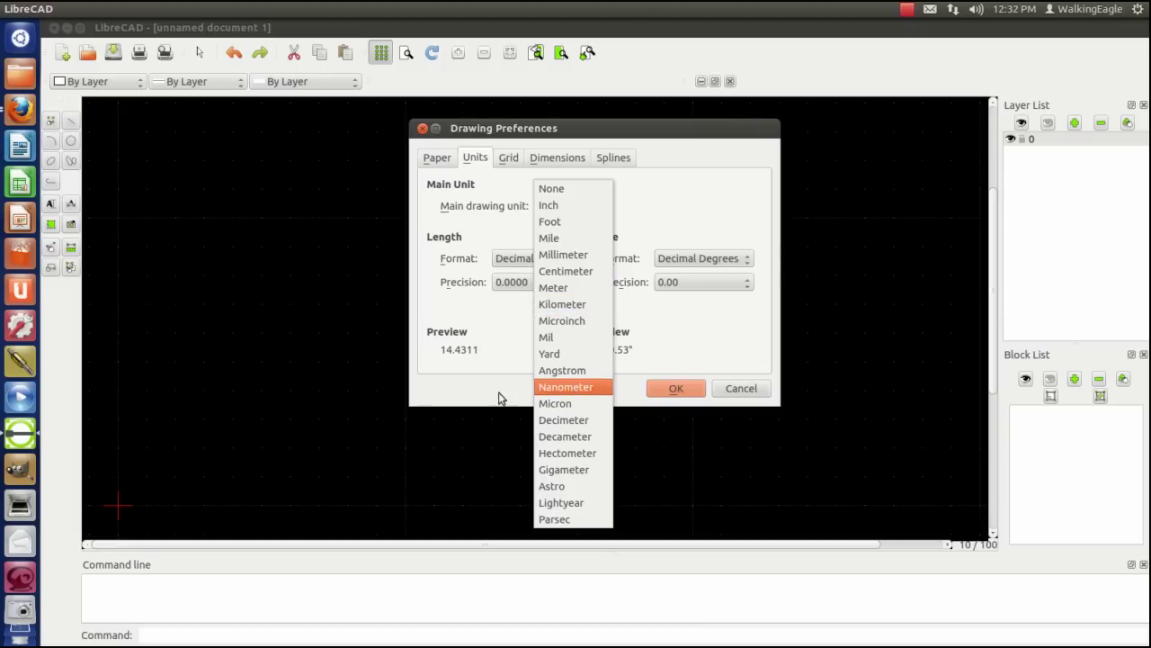
{"action": "left_click", "coordinate": [471, 214]}
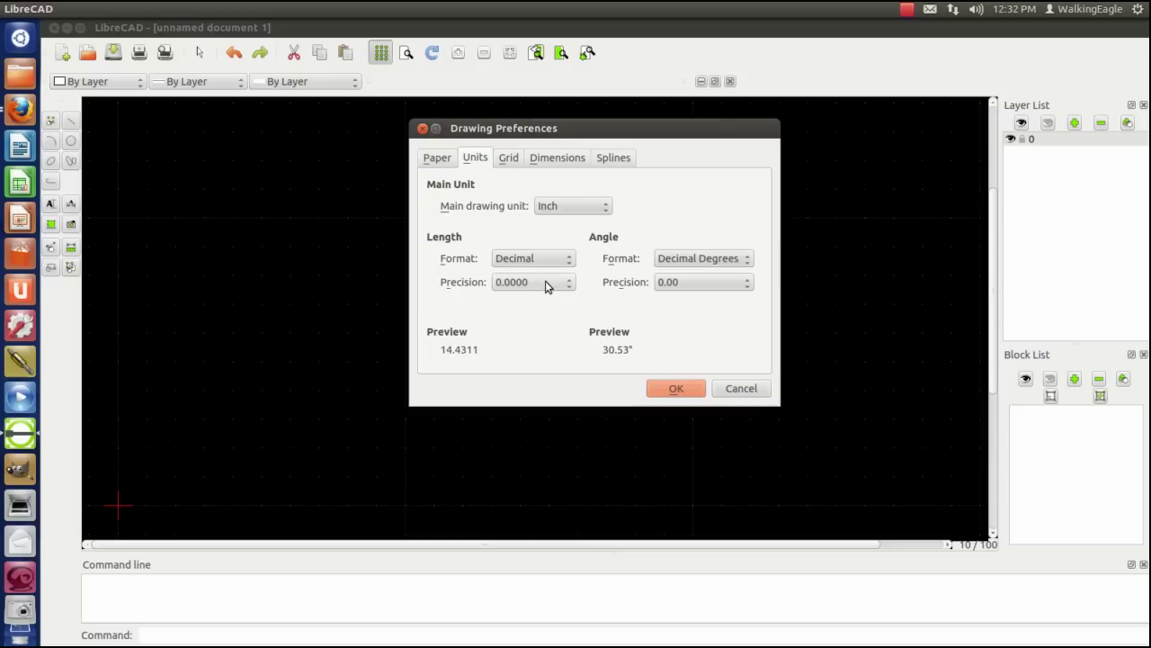
{"action": "left_click", "coordinate": [543, 283]}
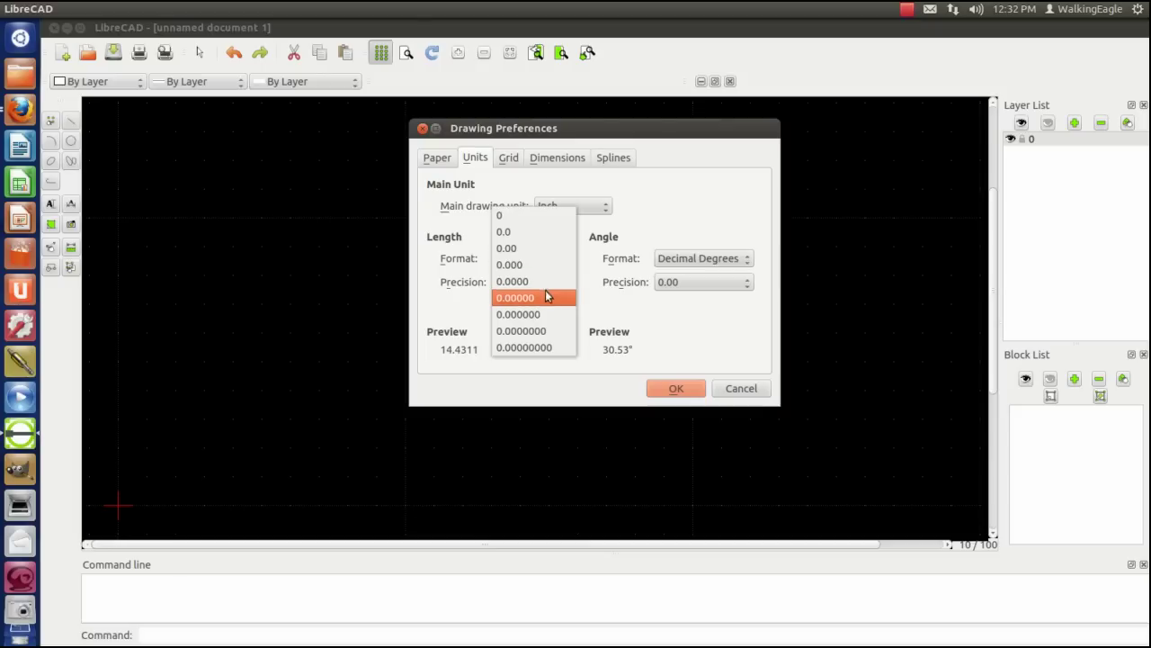
{"action": "left_click", "coordinate": [509, 252]}
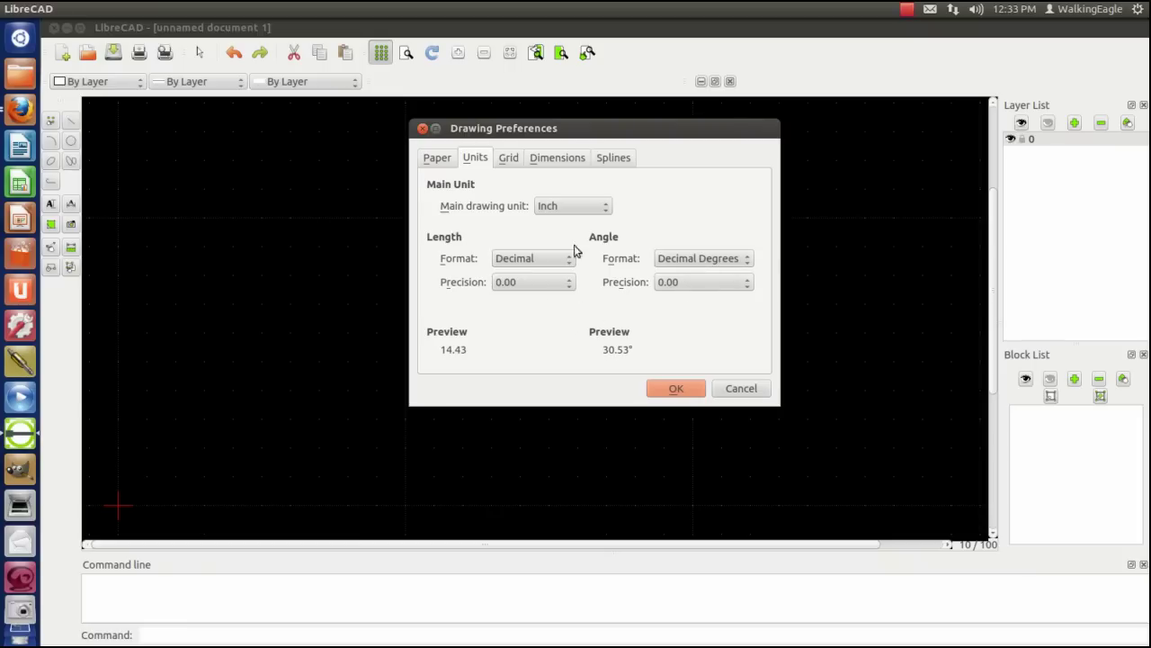
Turn off Show Grid on the Grid tab and apply the drawing preferences with OK
{"action": "left_click", "coordinate": [508, 159]}
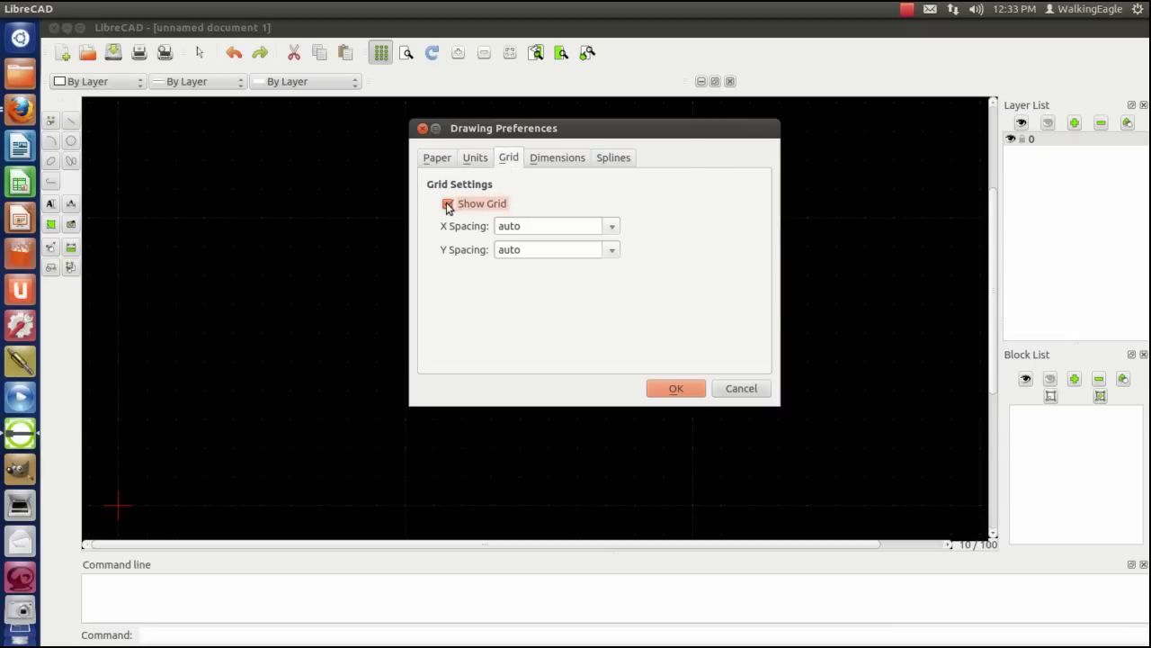
{"action": "left_click", "coordinate": [448, 205]}
{"action": "left_click", "coordinate": [448, 204]}
{"action": "left_click", "coordinate": [670, 388]}
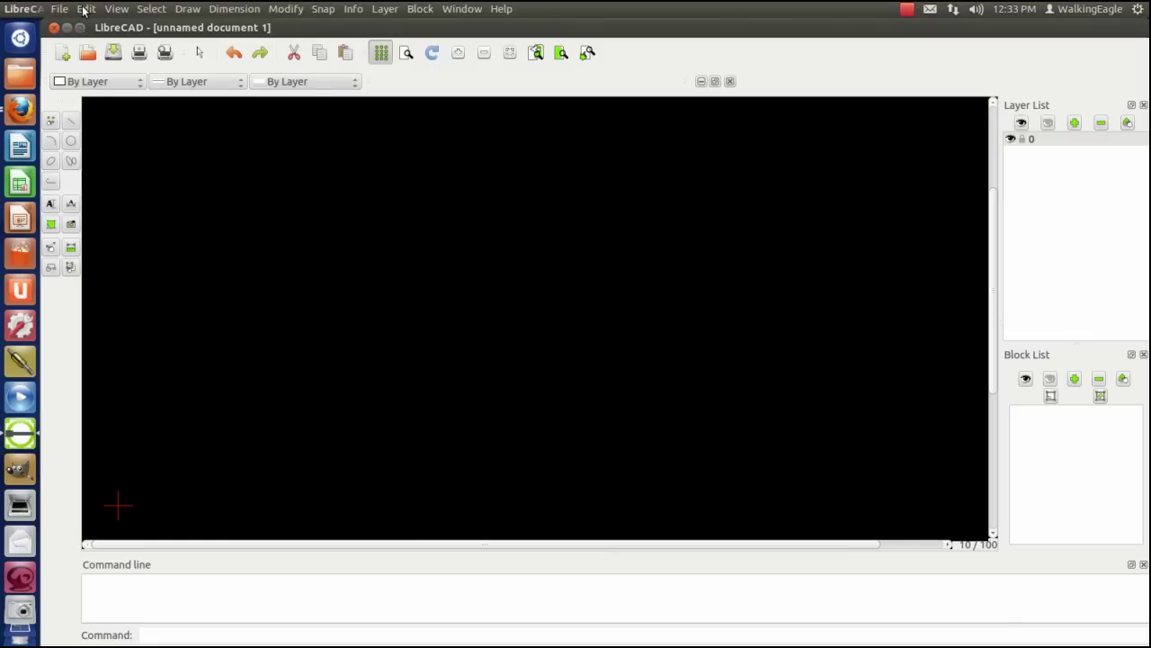
In Application Preferences > Appearance, set the background colour to white (#ffffff)
{"action": "left_click", "coordinate": [86, 9]}
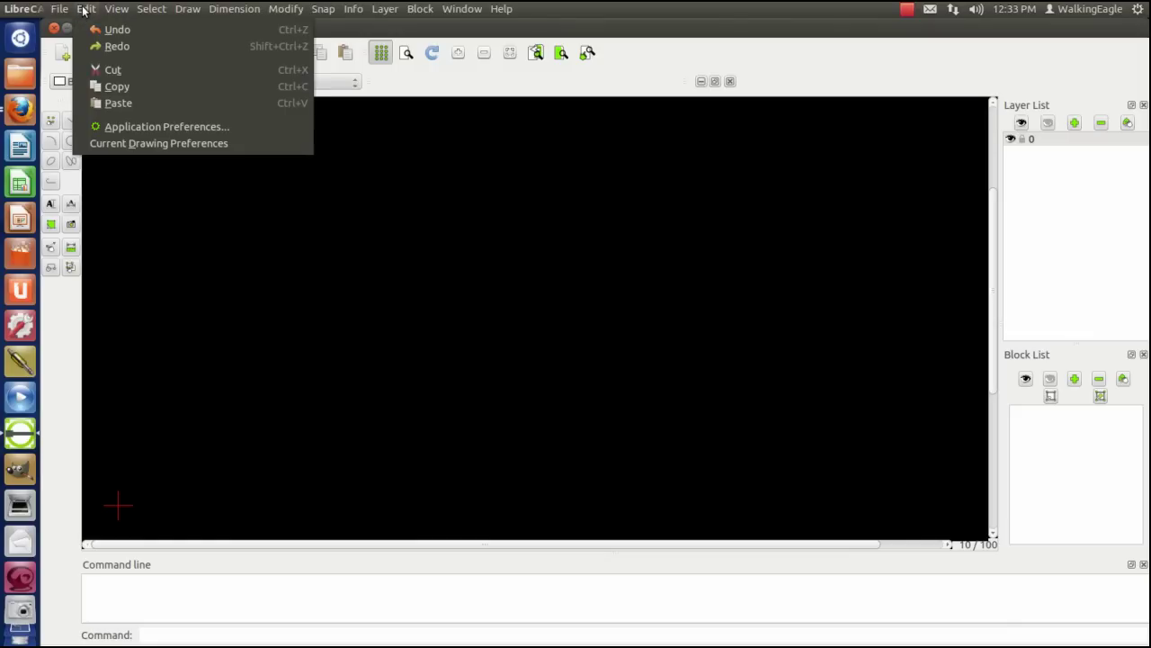
{"action": "left_click", "coordinate": [167, 126]}
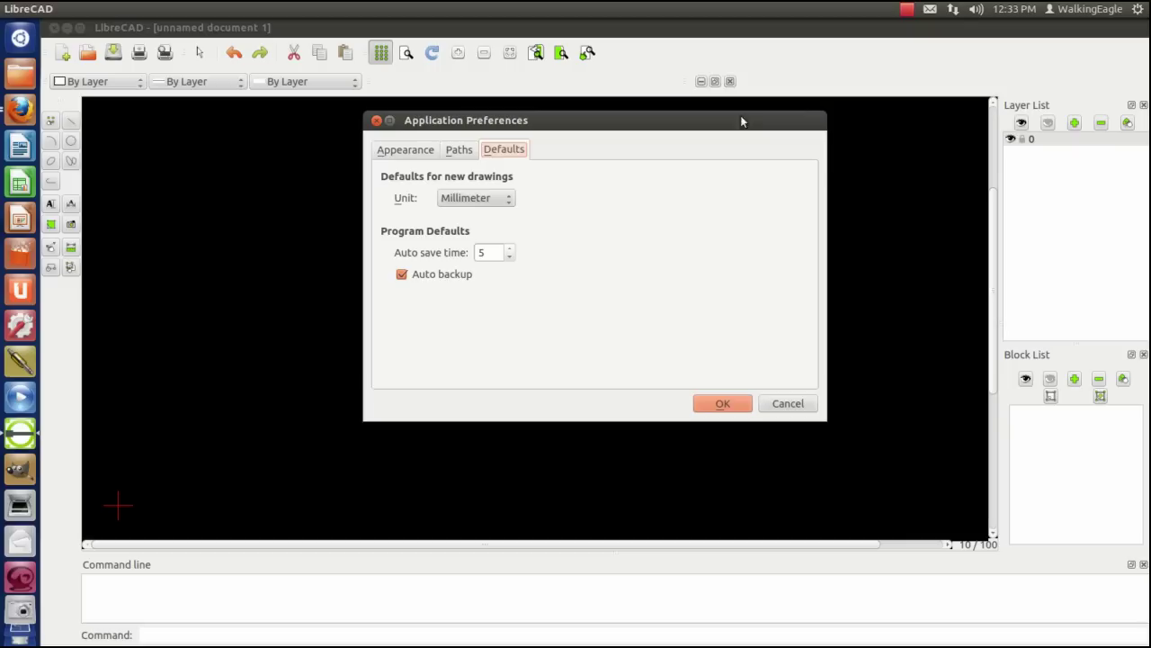
{"action": "left_click", "coordinate": [399, 150]}
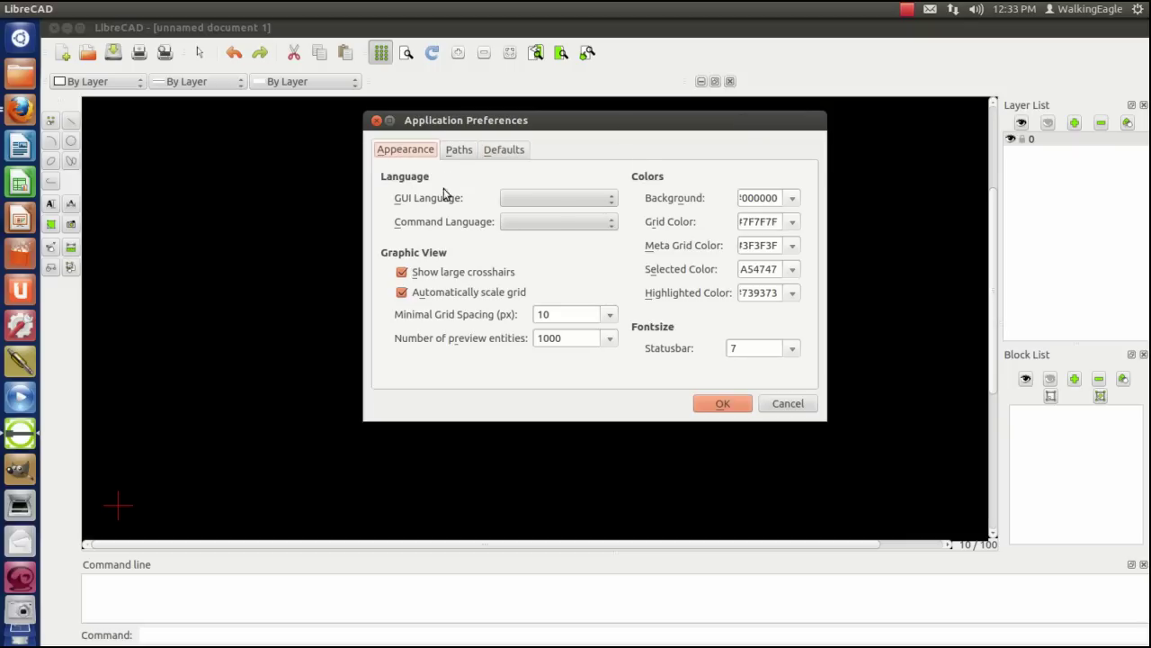
{"action": "left_click", "coordinate": [790, 202]}
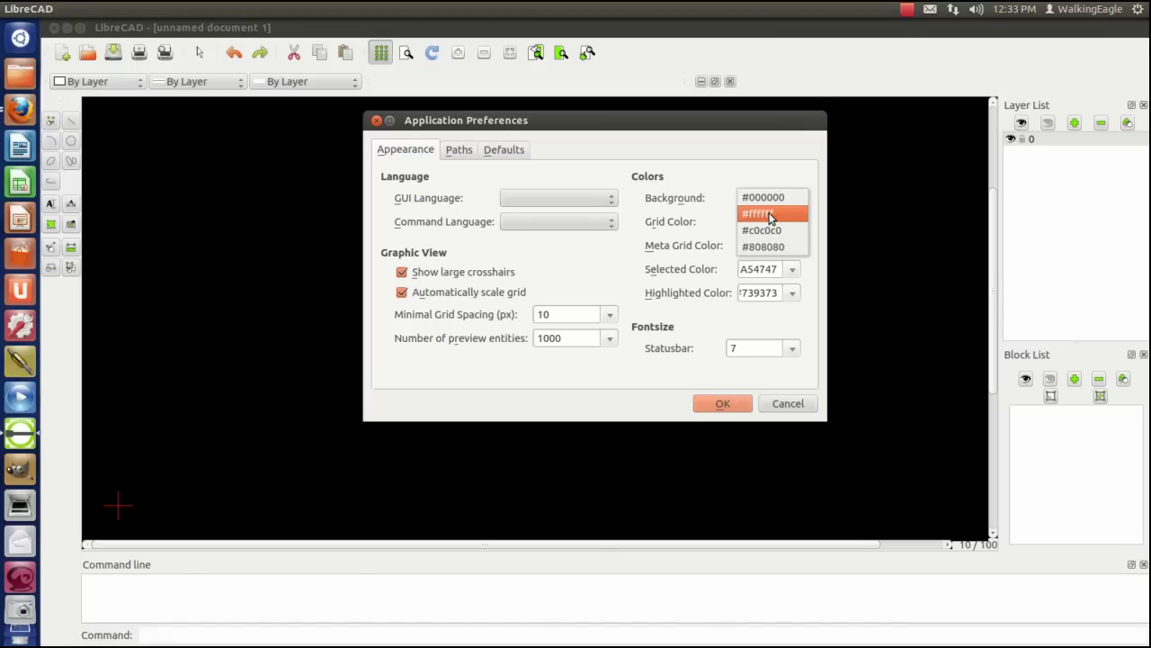
{"action": "left_click", "coordinate": [770, 218]}
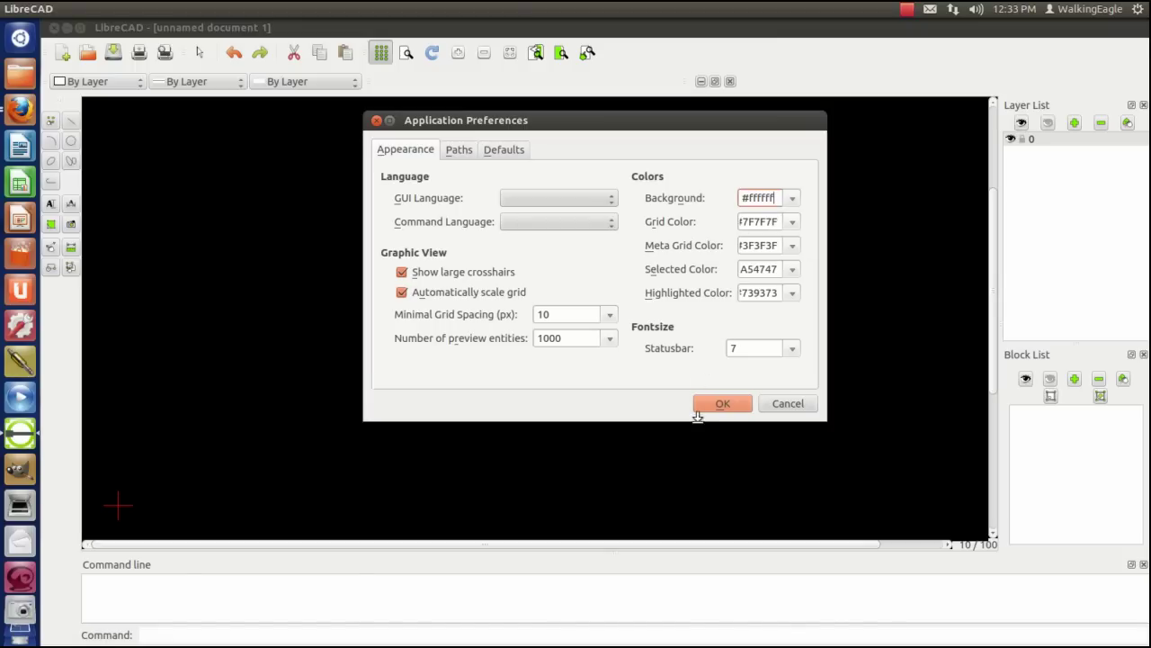
{"action": "left_click", "coordinate": [722, 404]}
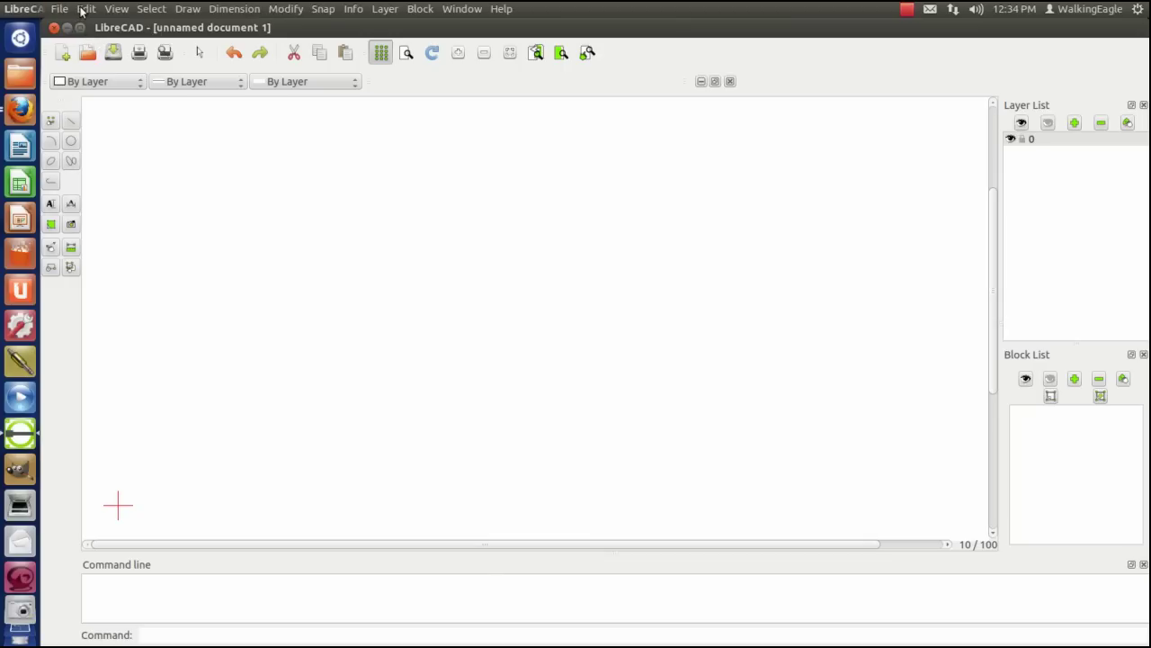
In Application Preferences > Appearance, set the background colour back to black (#000000)
{"action": "left_click", "coordinate": [86, 9]}
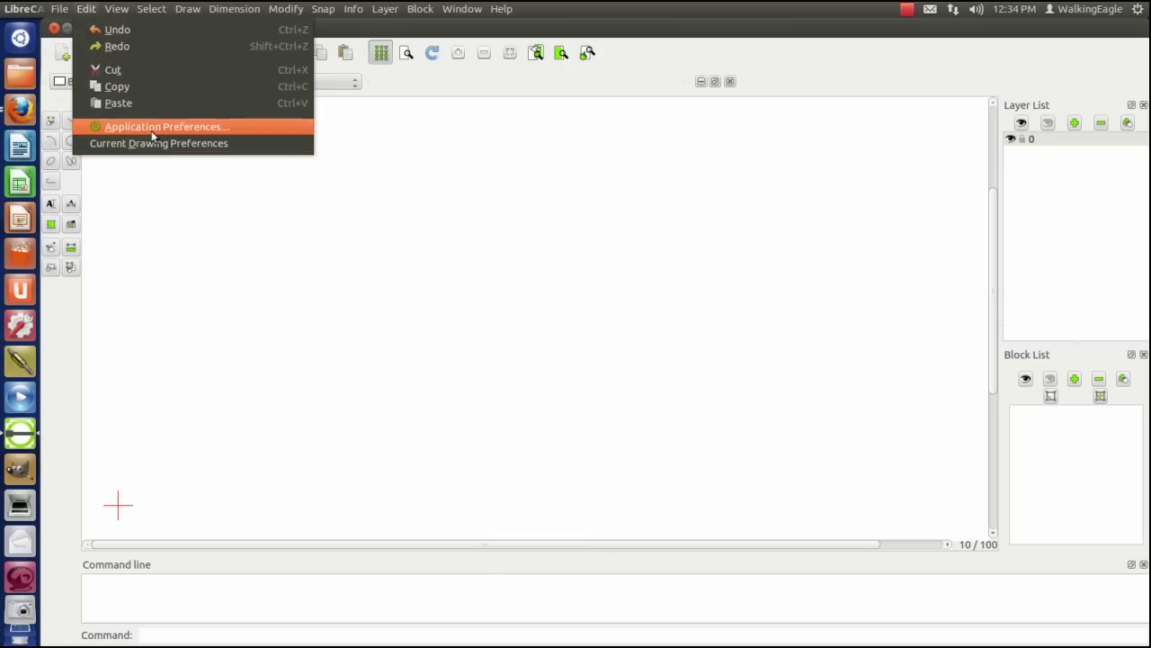
{"action": "left_click", "coordinate": [127, 126]}
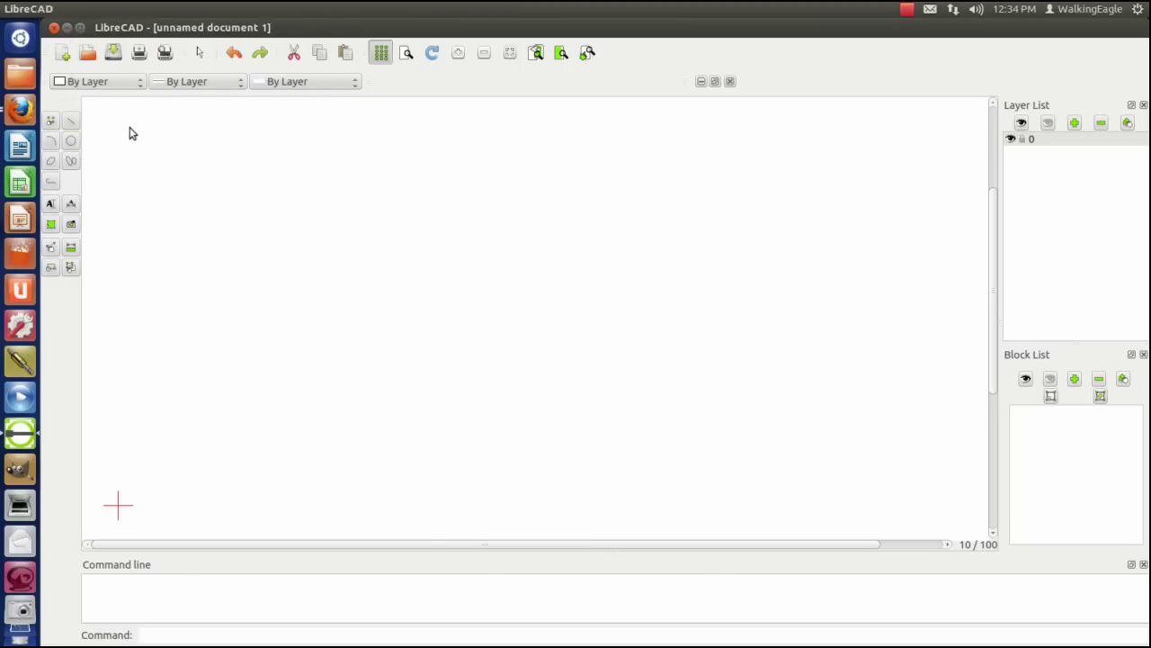
{"action": "left_click", "coordinate": [400, 150]}
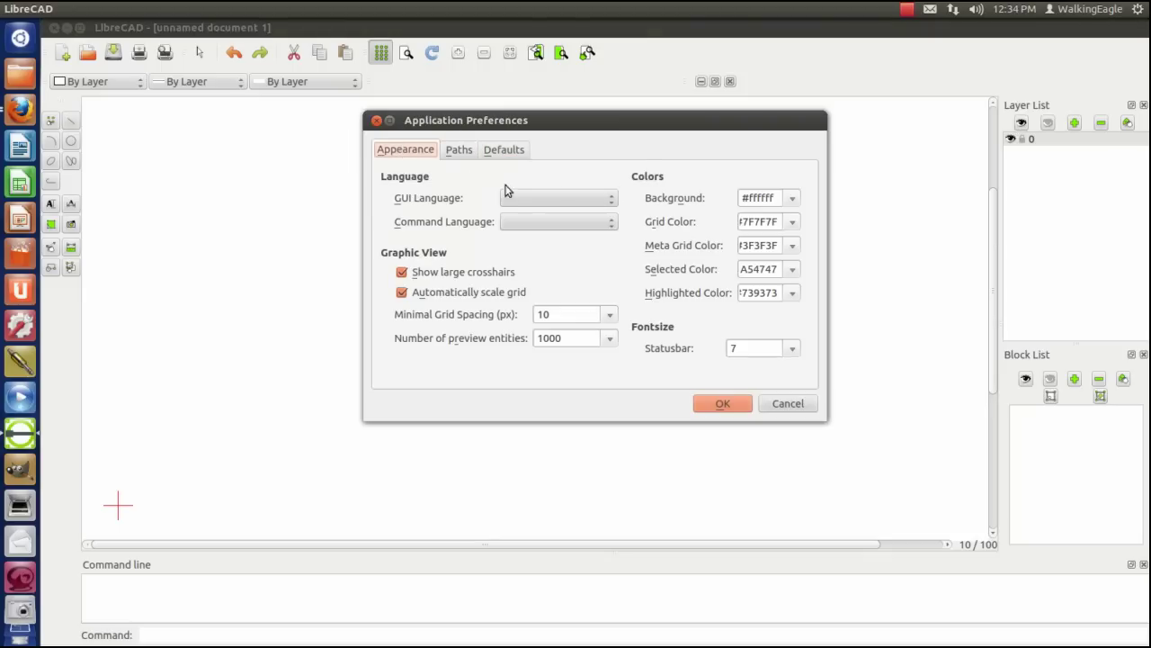
{"action": "left_click", "coordinate": [793, 197]}
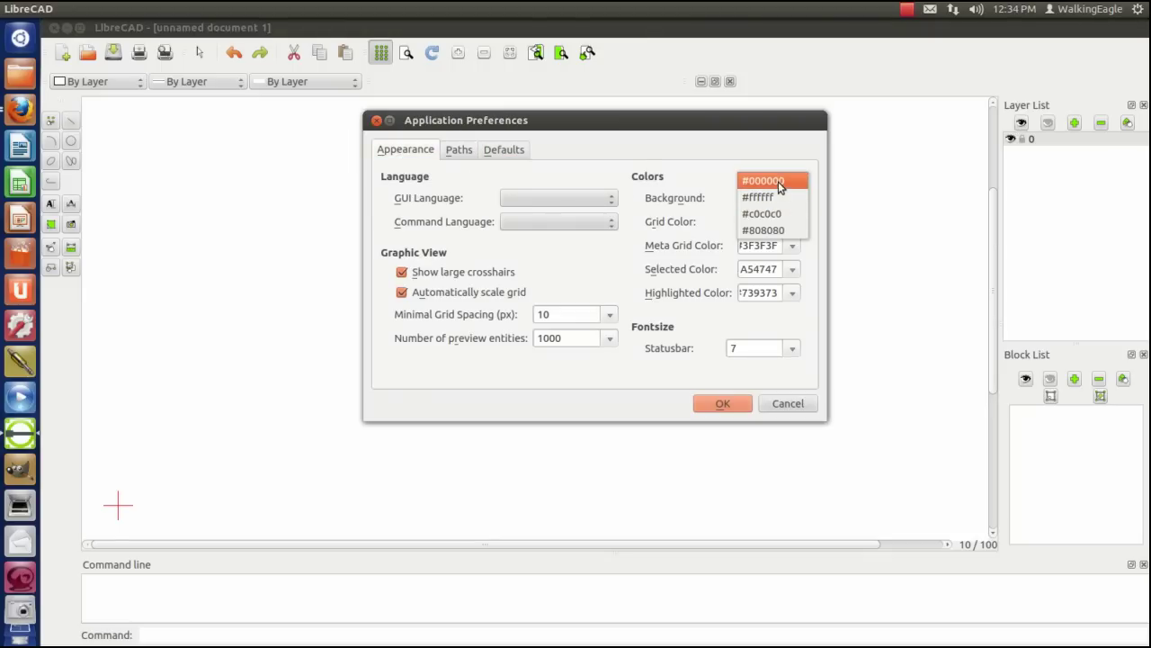
{"action": "left_click", "coordinate": [774, 181]}
{"action": "left_click", "coordinate": [722, 403]}
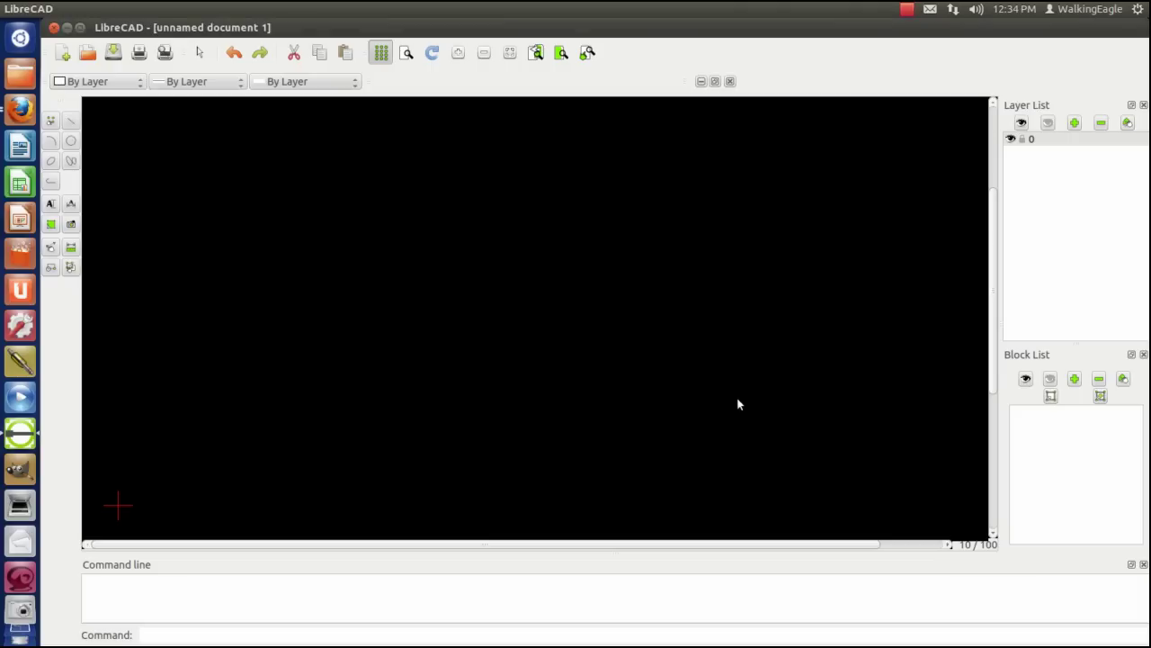